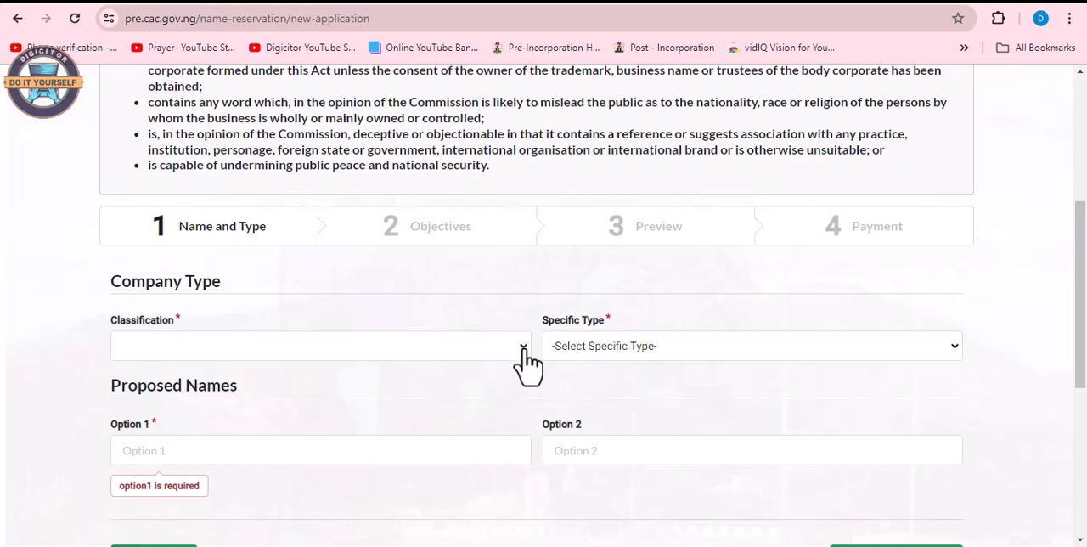
Set the classification to COMPANY and the specific type to PRIVATE COMPANY LIMITED BY SHARES.
left_click(522, 348)
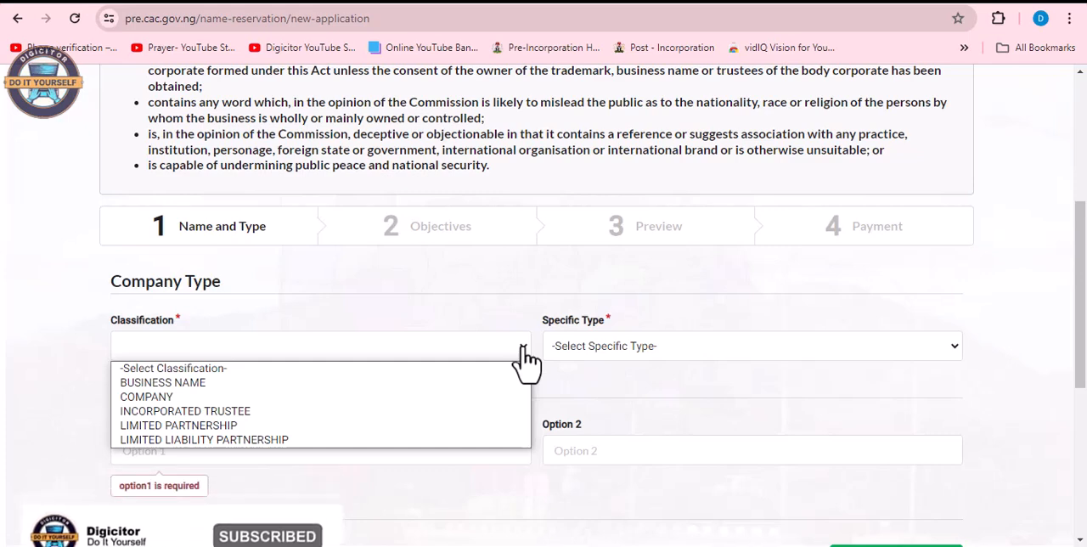
left_click(478, 397)
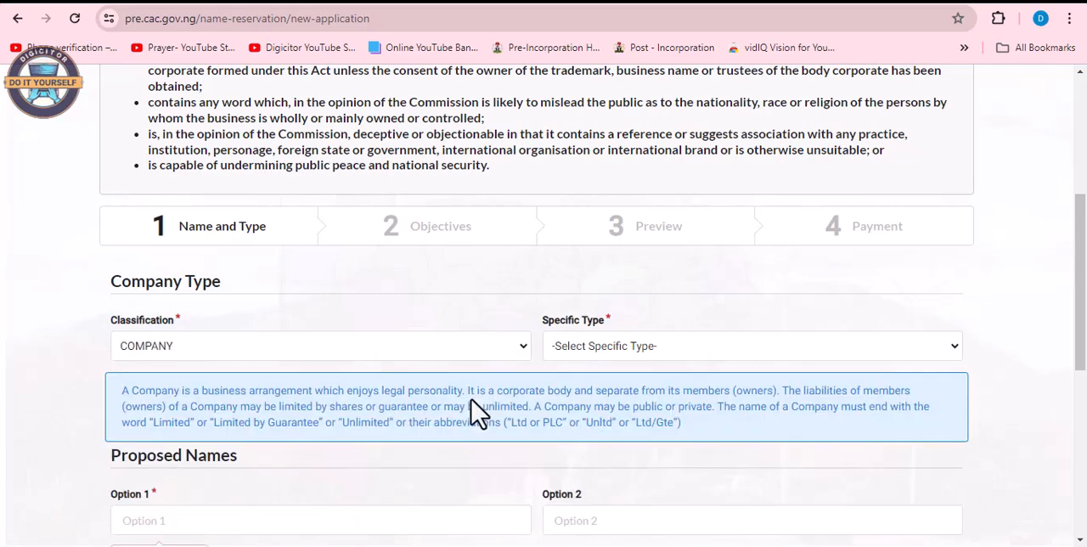
left_click(954, 364)
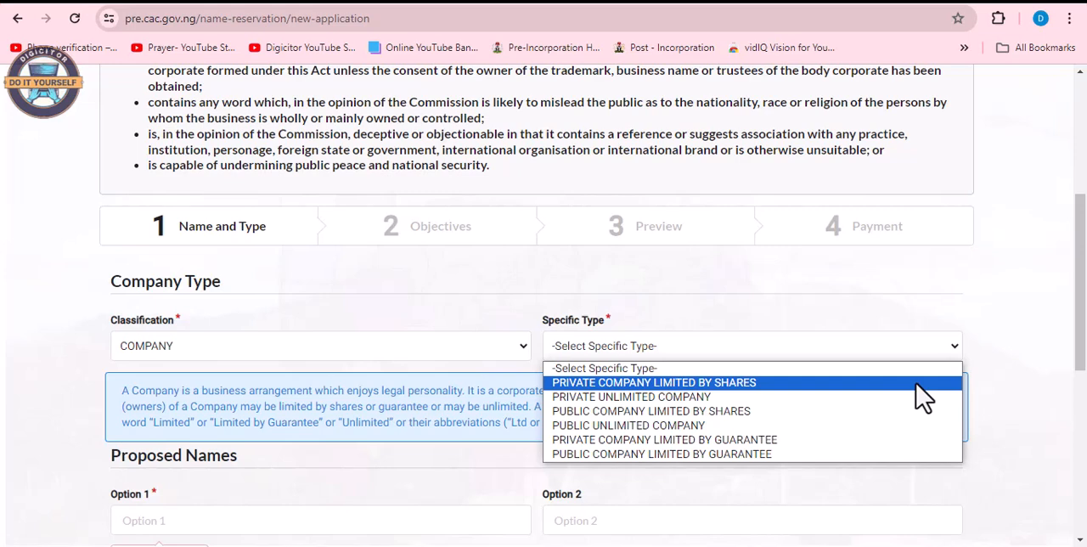
left_click(916, 383)
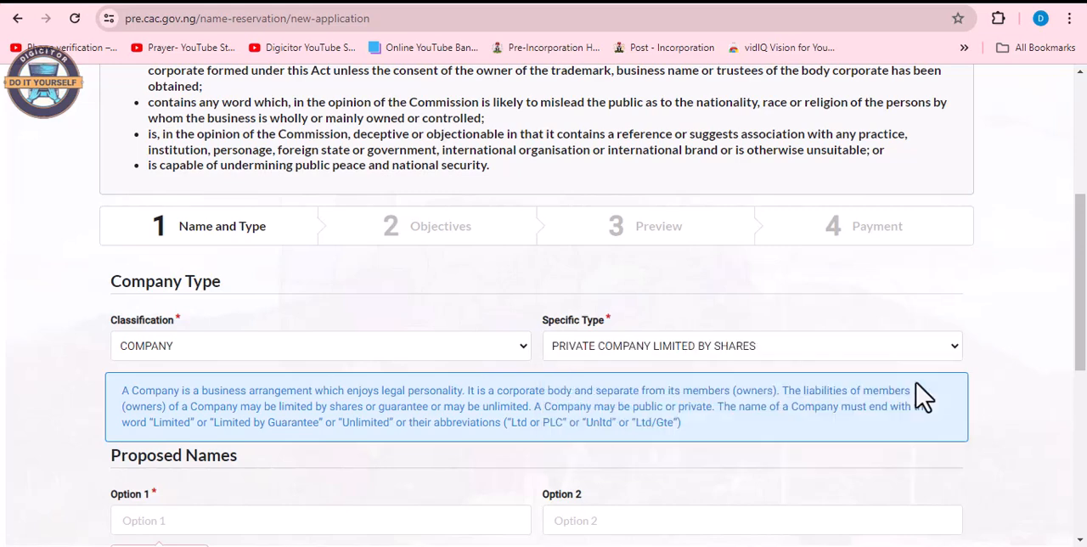
Enter FUNDPOINT LTD as the first proposed company name.
scroll(984, 439, "down", 2)
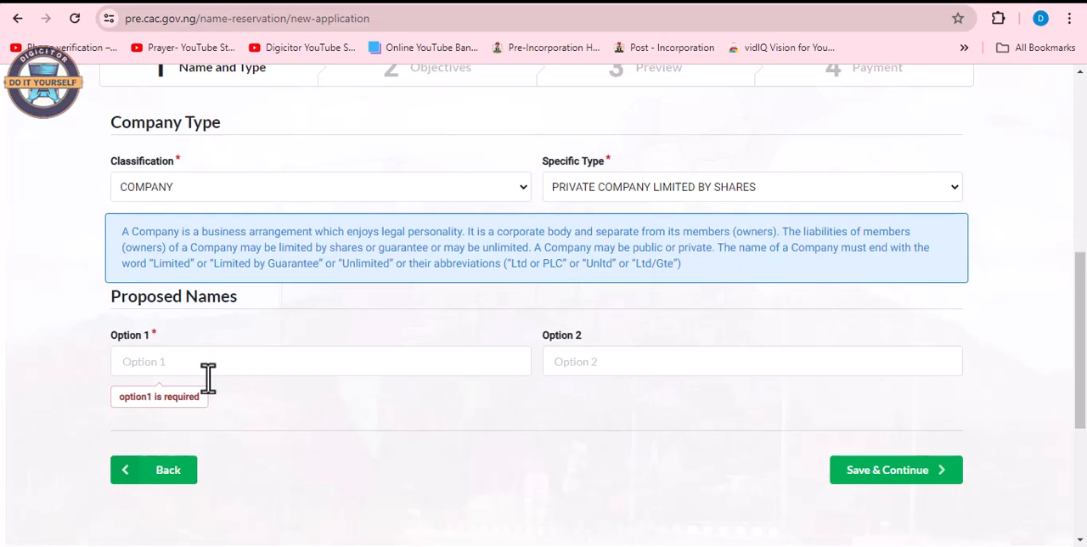
left_click(160, 365)
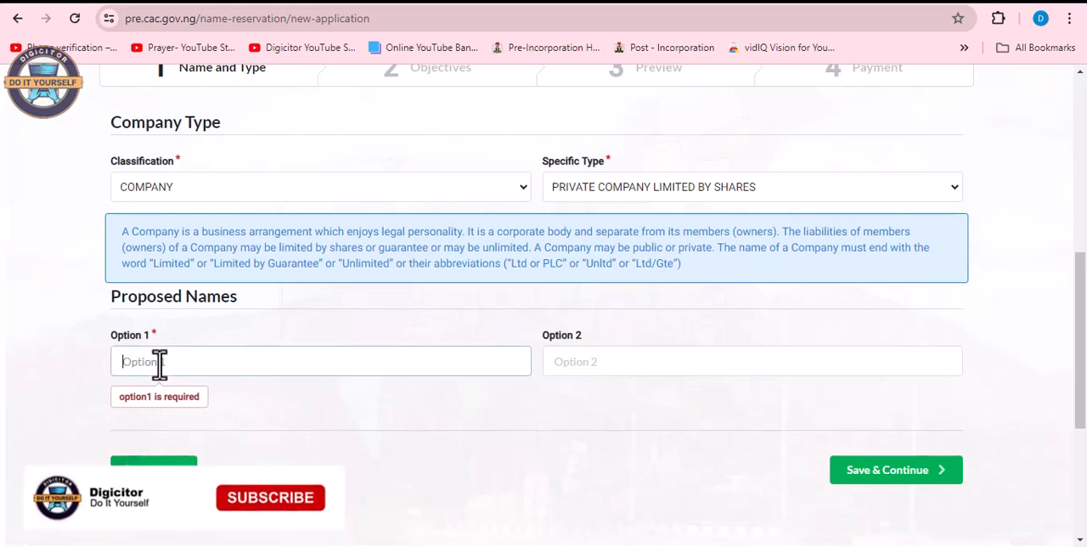
type("F")
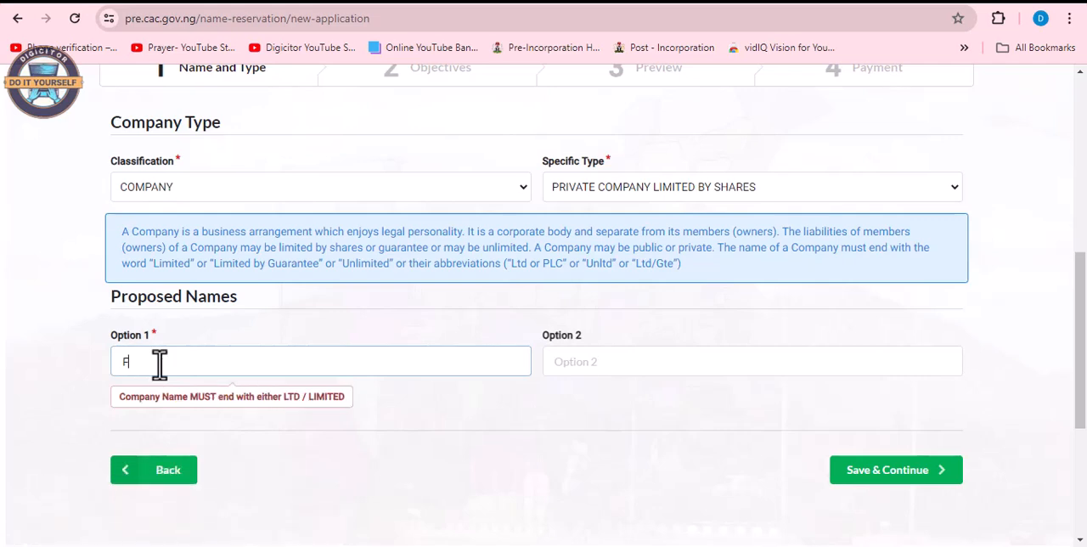
type("UN")
type("DPOINT LTD")
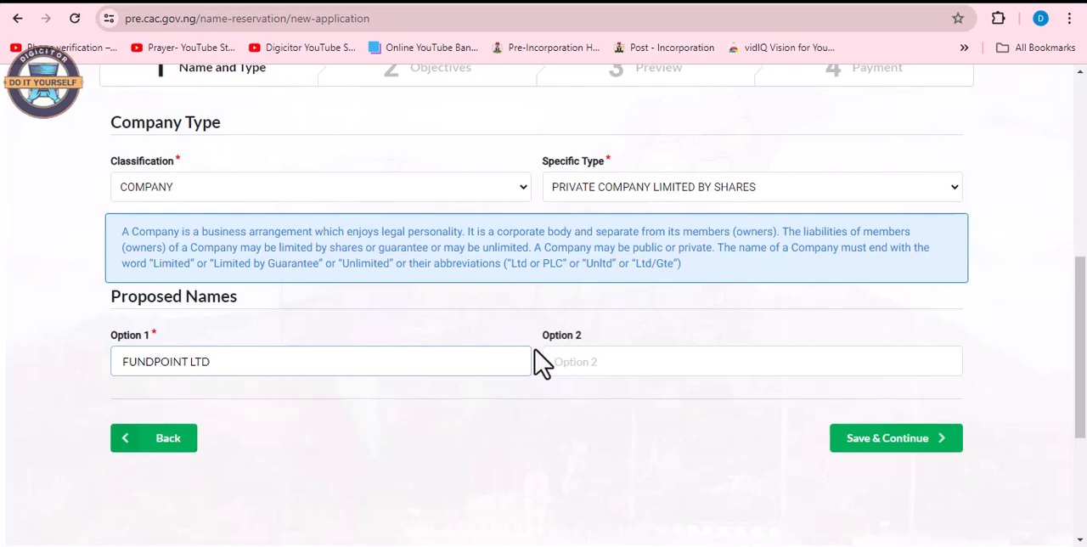
Enter PROSPERITYPATH LTD as the second proposed name and save the name and type details to continue.
left_click(574, 363)
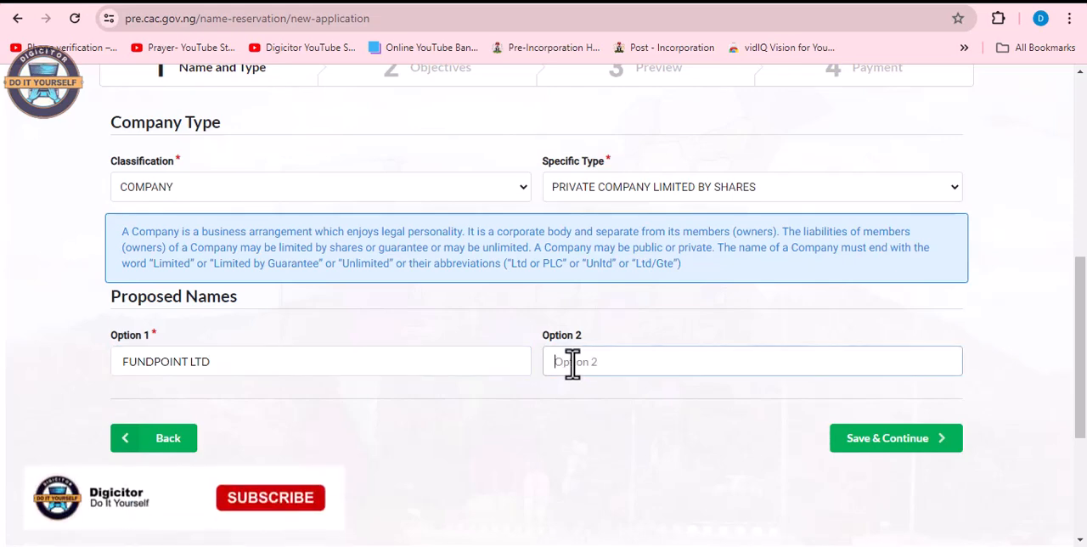
type("PR")
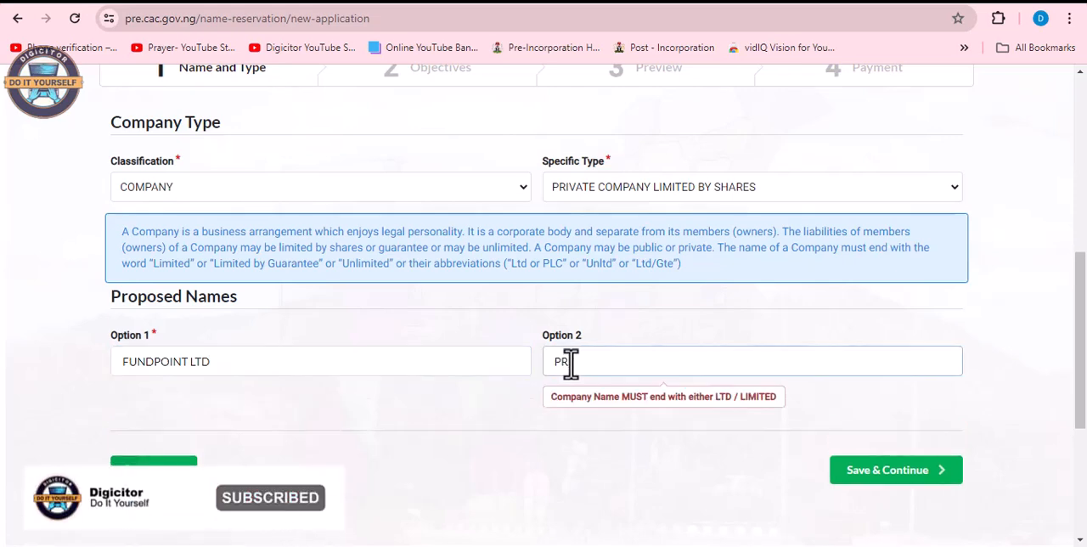
type("OSPERITYP")
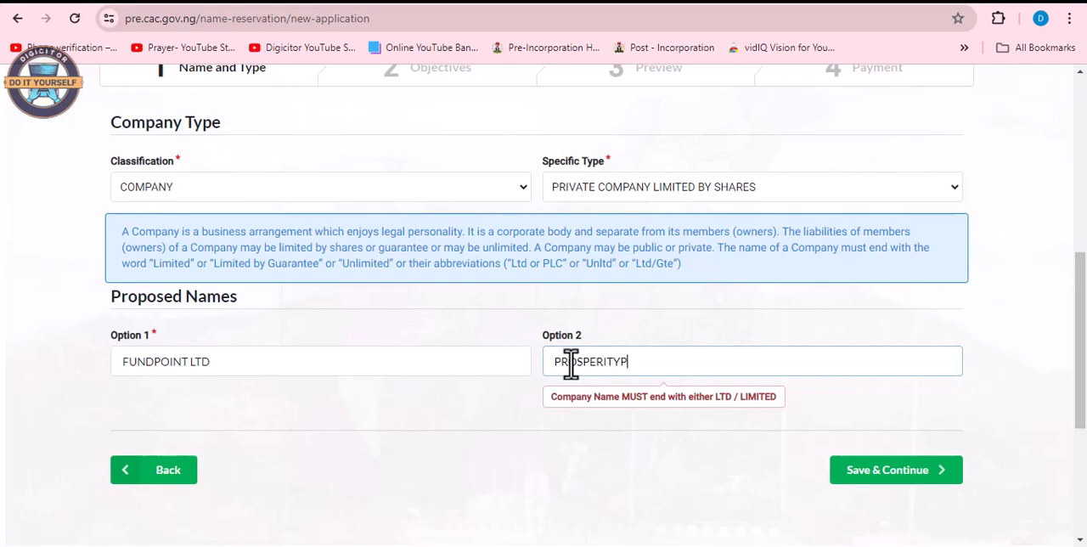
type("ATH LTD")
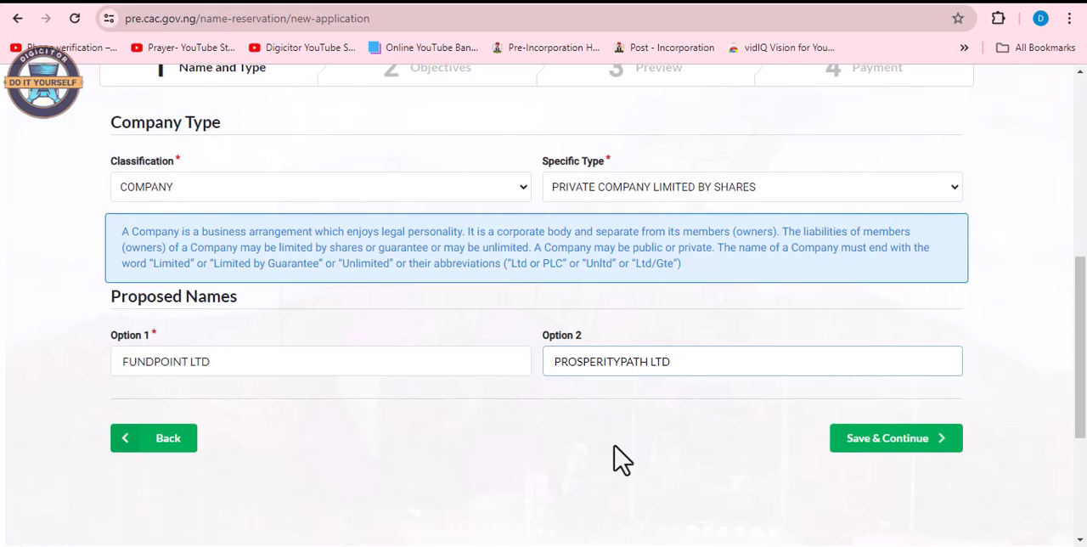
scroll(667, 466, "down", 1)
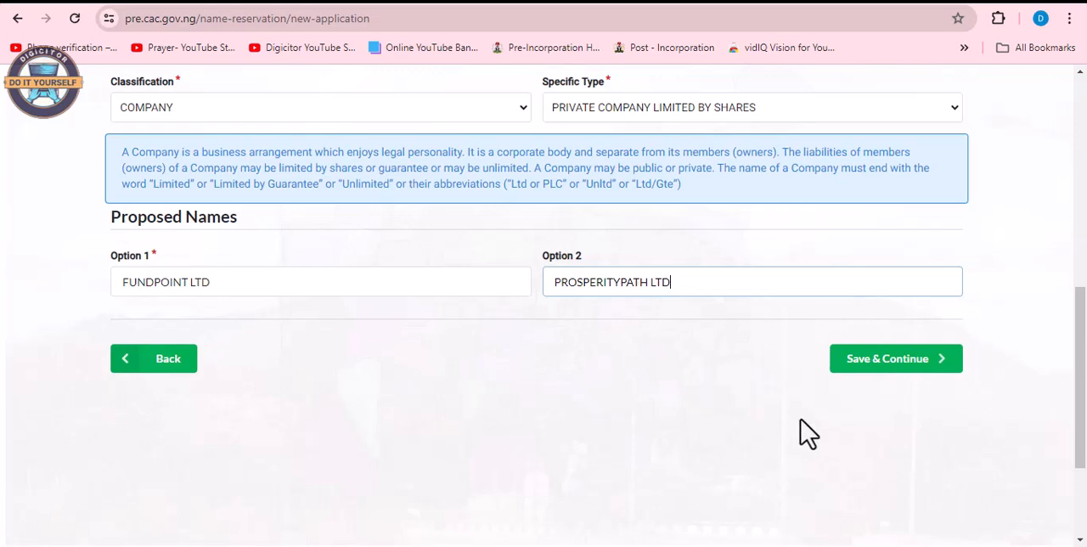
scroll(801, 436, "up", 1)
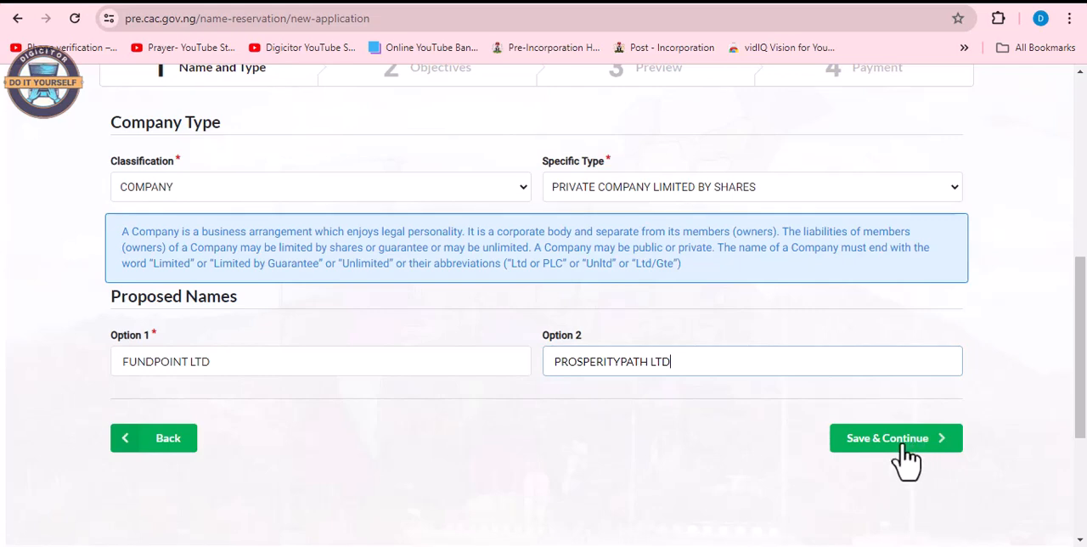
left_click(905, 456)
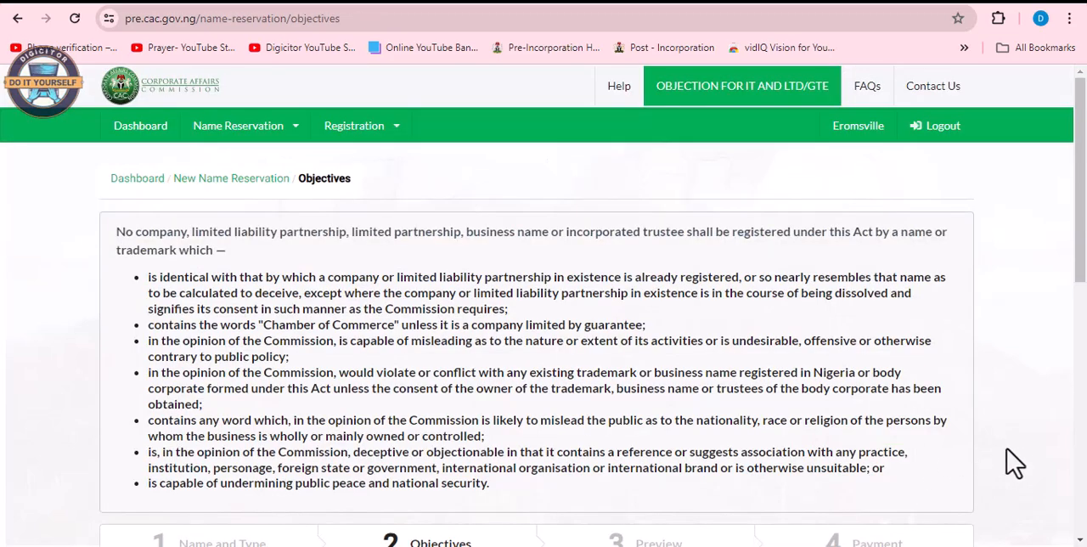
Set the reason for the availability search to NEW INCORPORATION / REGISTRATION and save the objectives to continue.
scroll(1015, 462, "down", 1)
scroll(1013, 463, "down", 2)
scroll(1012, 462, "down", 1)
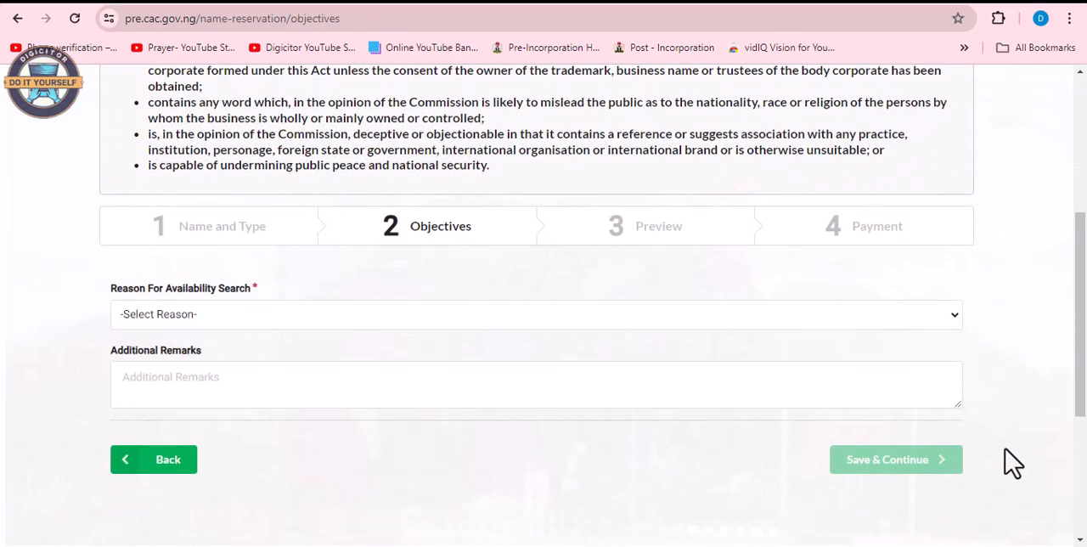
left_click(952, 332)
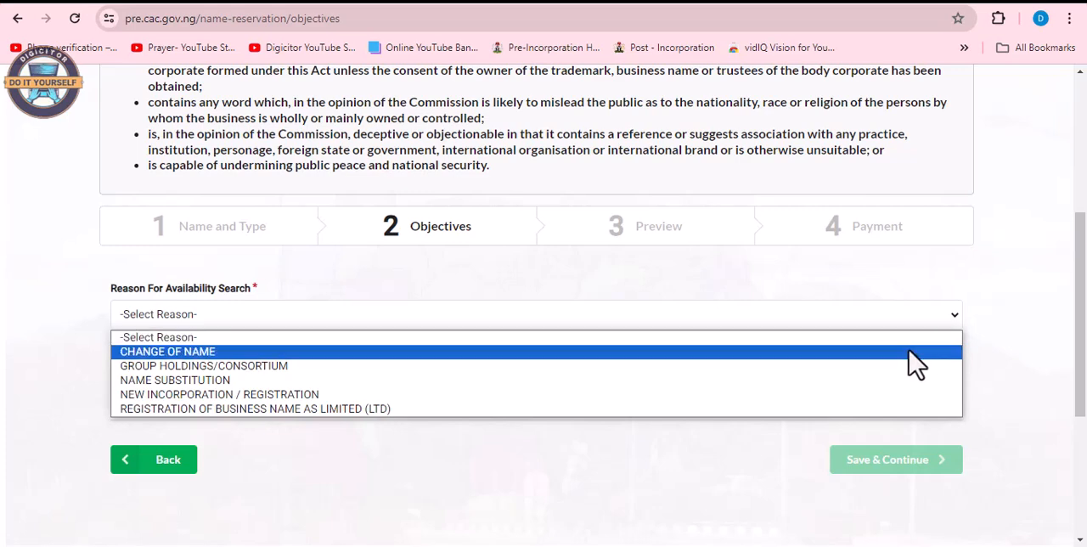
left_click(861, 394)
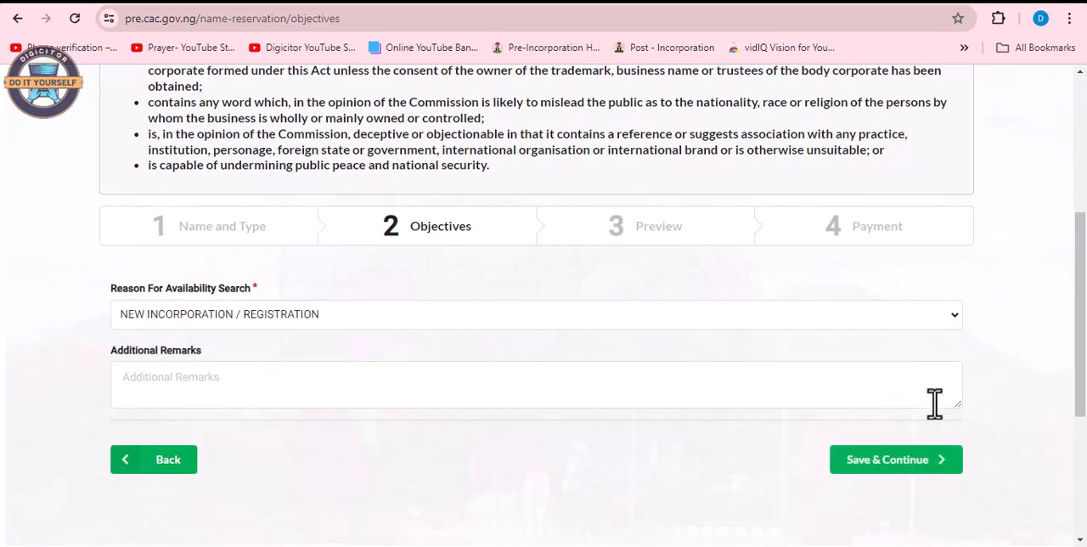
left_click(891, 467)
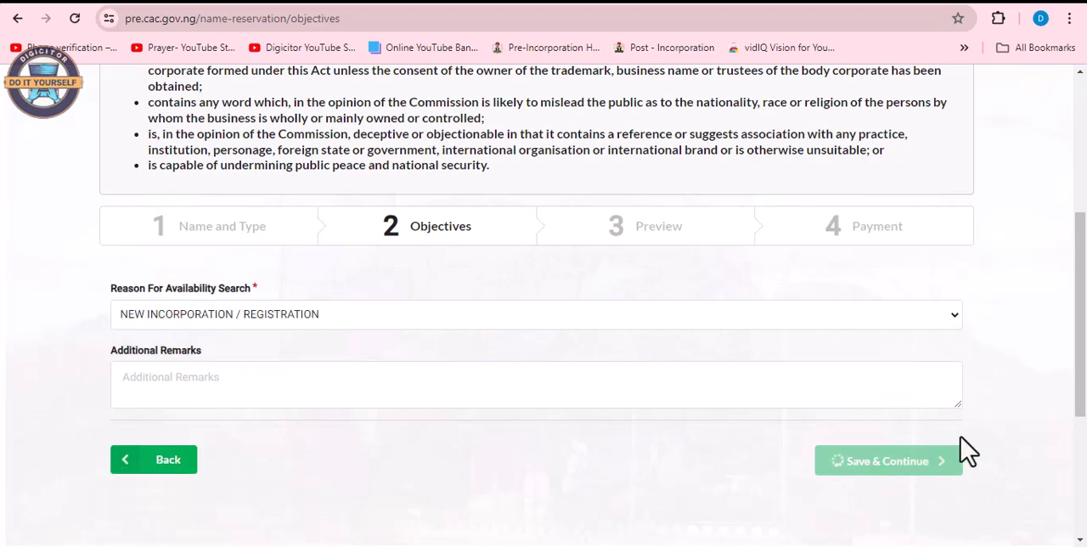
Review the entity, objectives and presenter details in the application preview and continue to payment.
scroll(1002, 424, "down", 2)
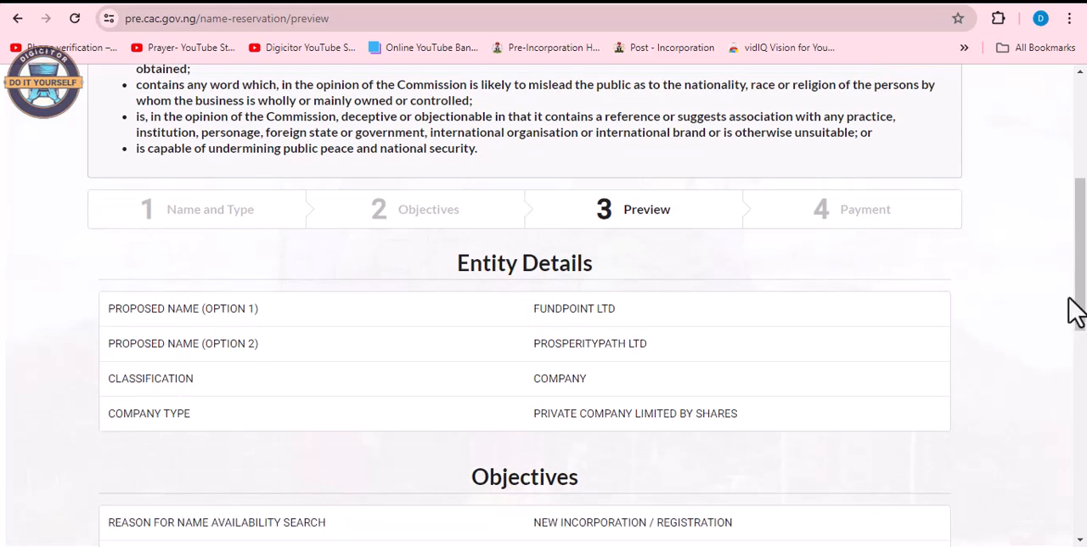
left_click_drag(1084, 254, 1084, 290)
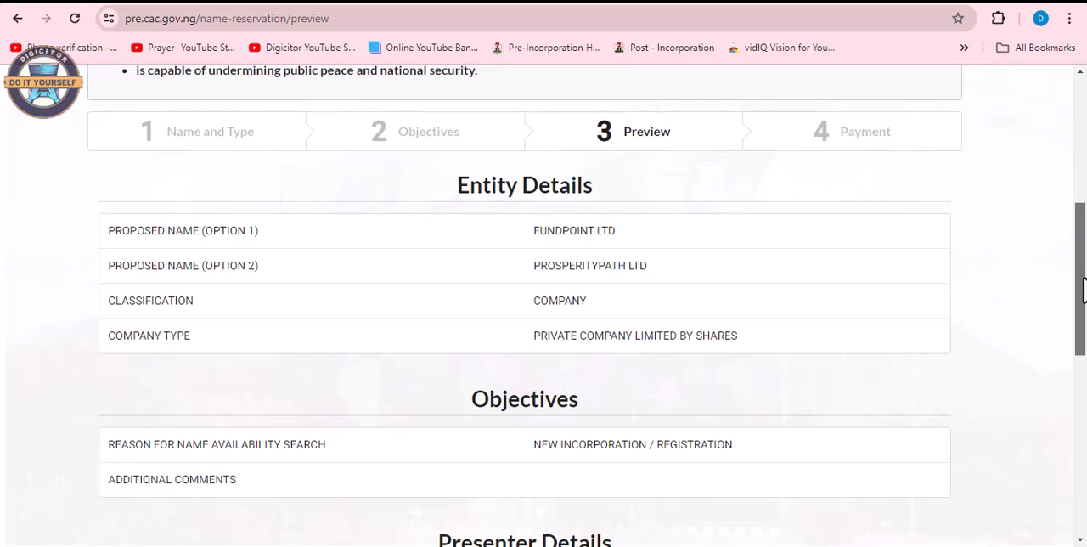
left_click_drag(1084, 290, 1084, 295)
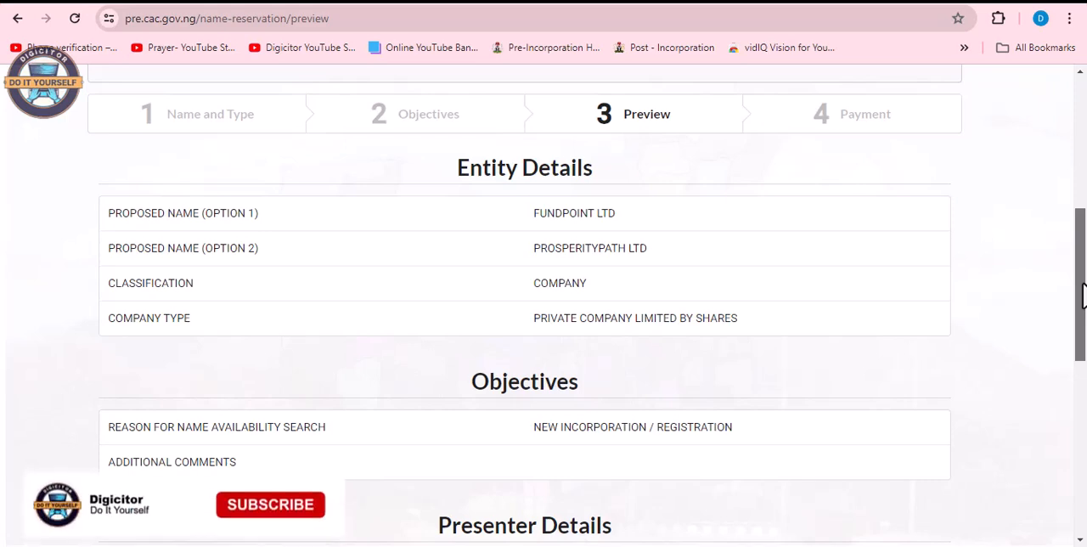
left_click_drag(1083, 295, 1079, 390)
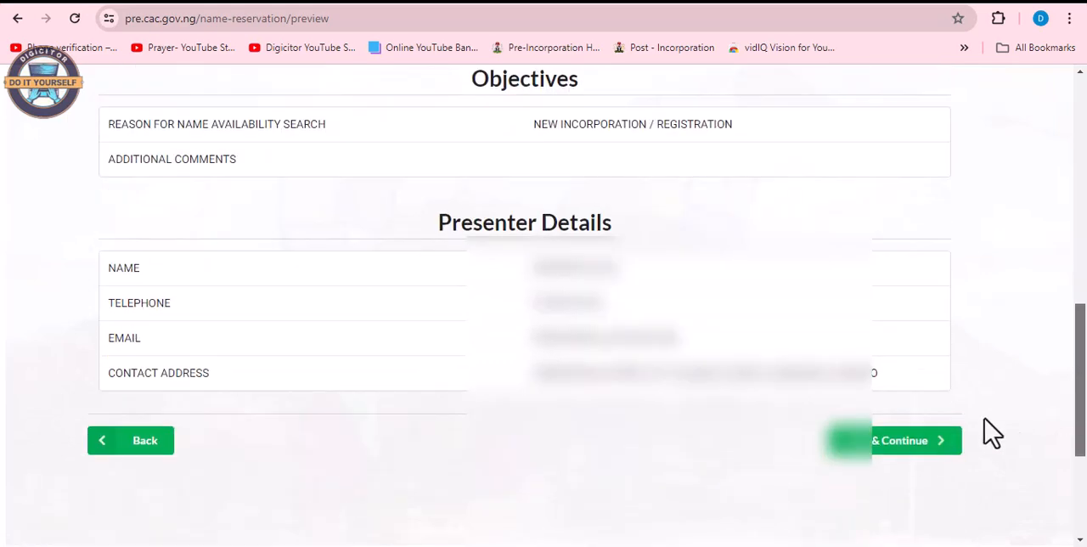
left_click(890, 461)
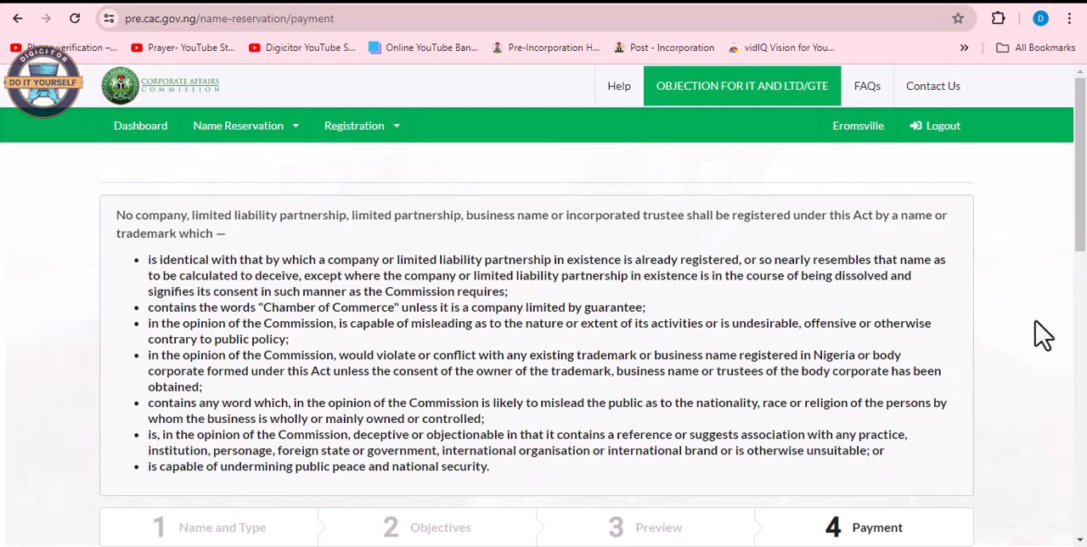
Choose Remita to pay the name reservation fee and submit the prefilled payer details.
scroll(1042, 336, "down", 2)
scroll(1043, 335, "down", 1)
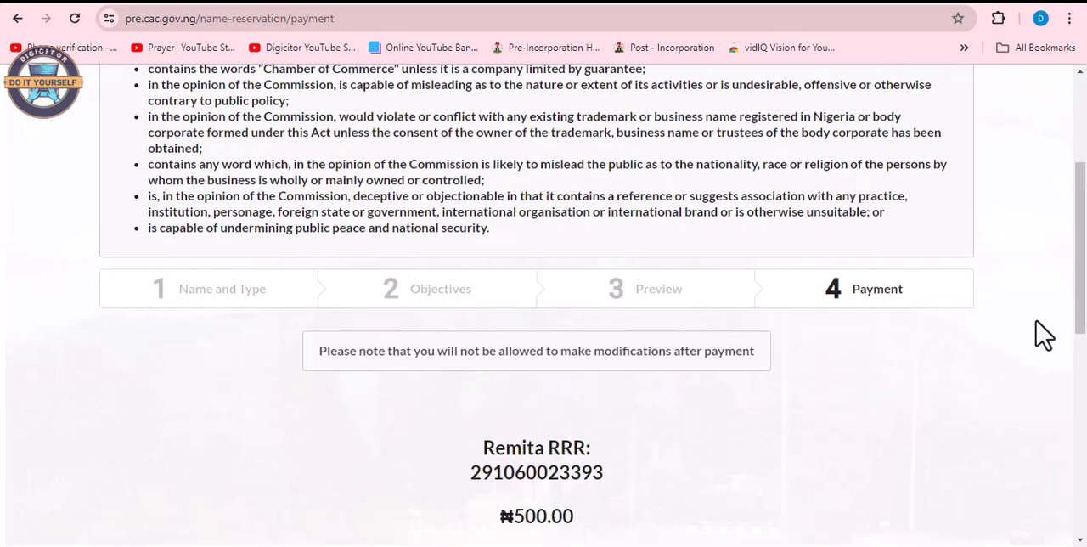
scroll(1042, 336, "down", 3)
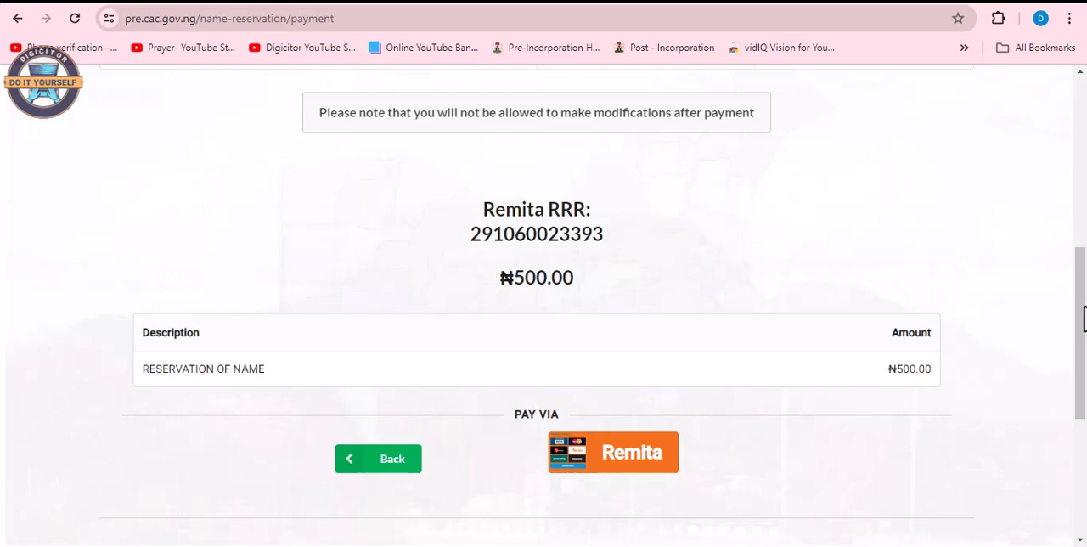
scroll(1078, 399, "down", 1)
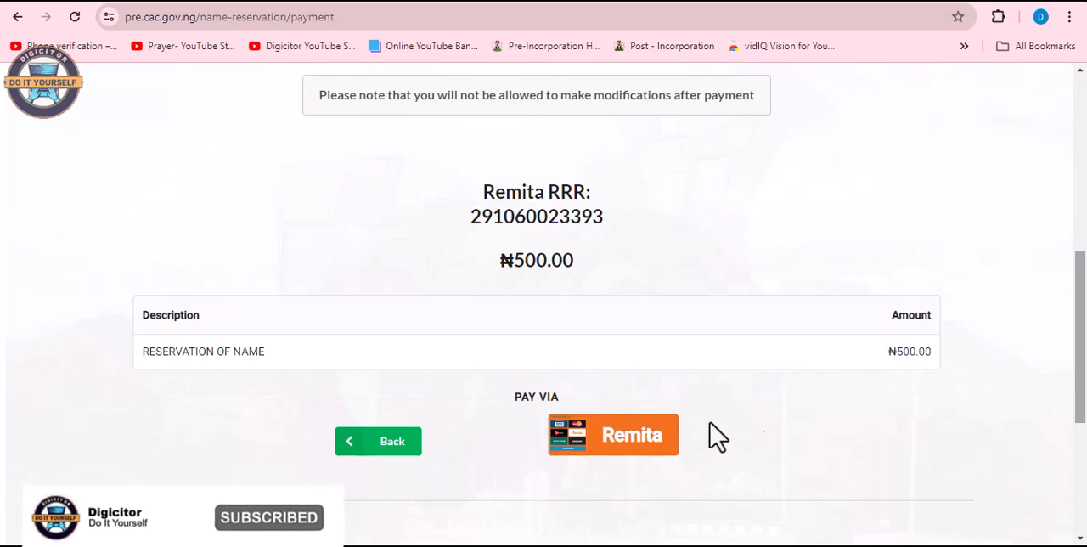
left_click(613, 448)
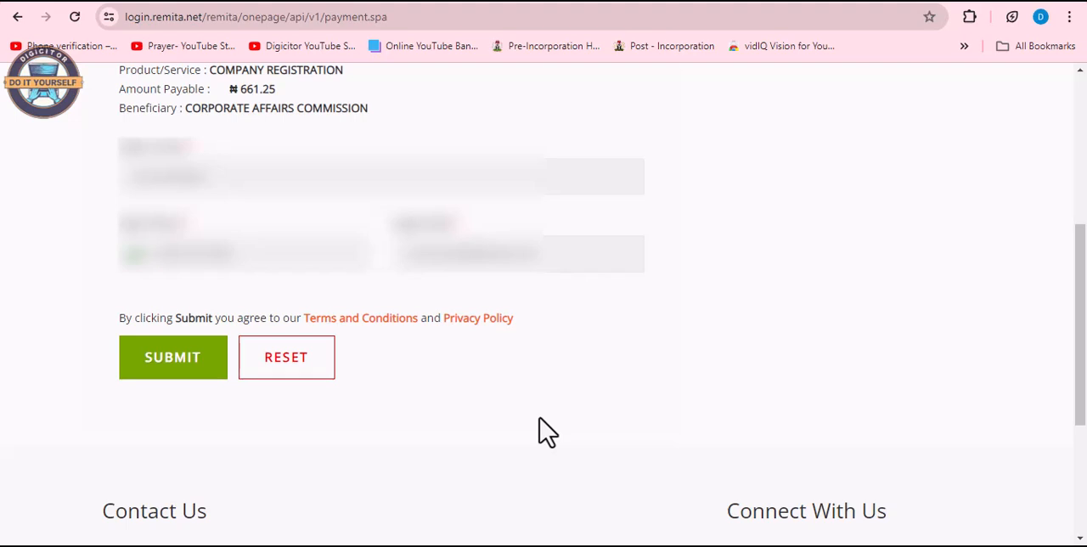
left_click(176, 373)
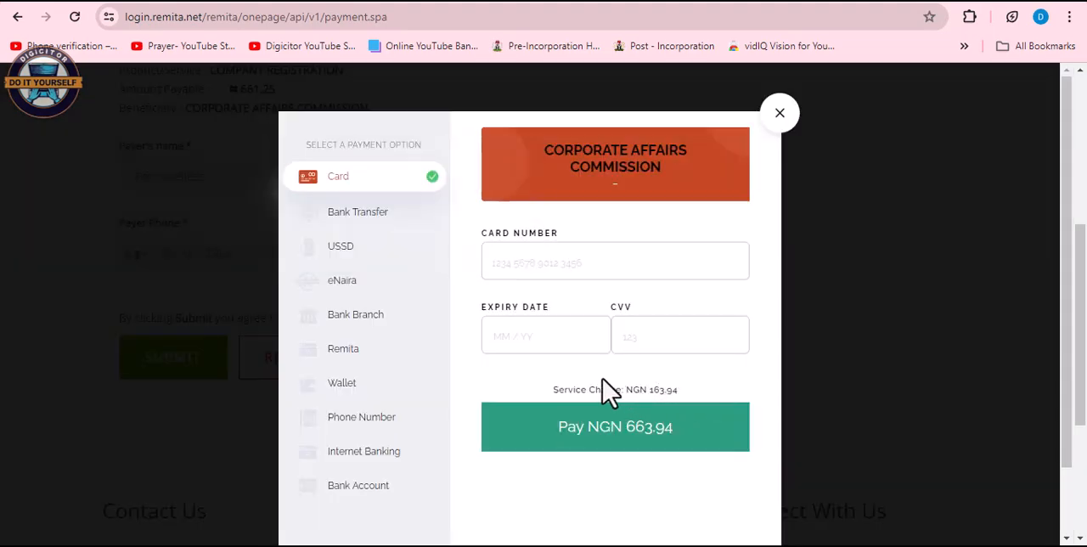
Select bank transfer as the payment option and confirm that the money has been sent.
left_click(368, 226)
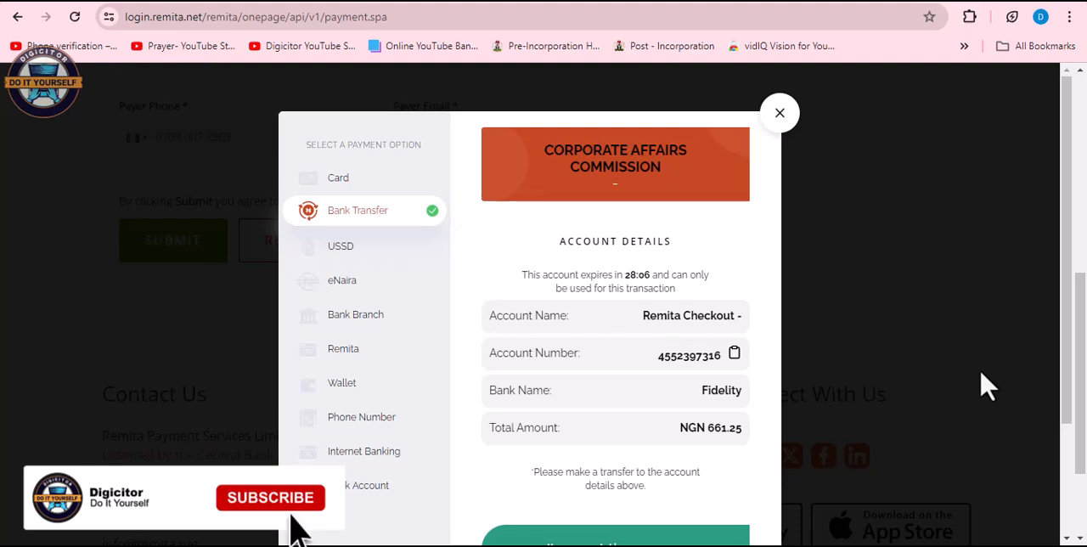
scroll(987, 386, "down", 1)
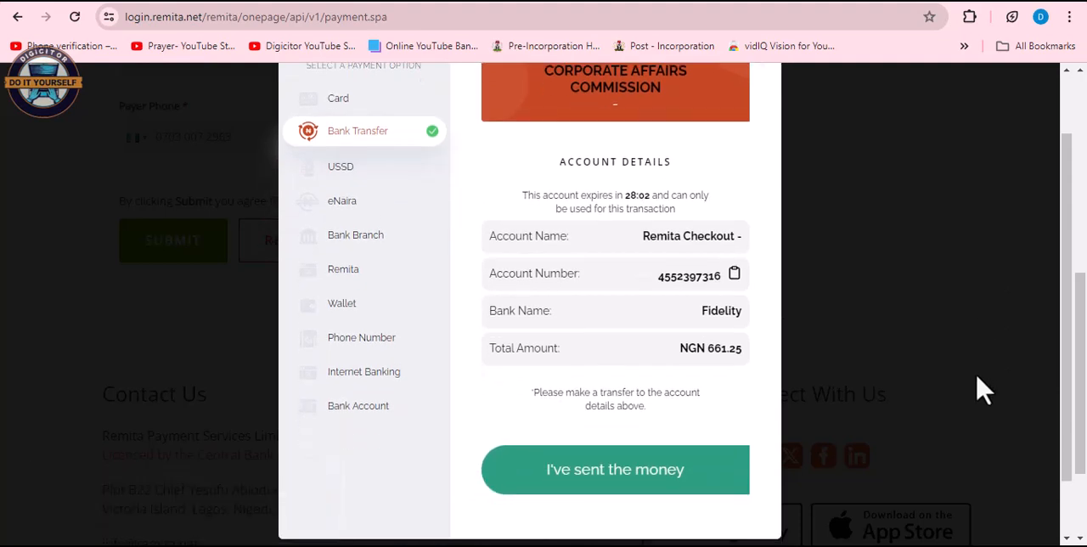
left_click(622, 472)
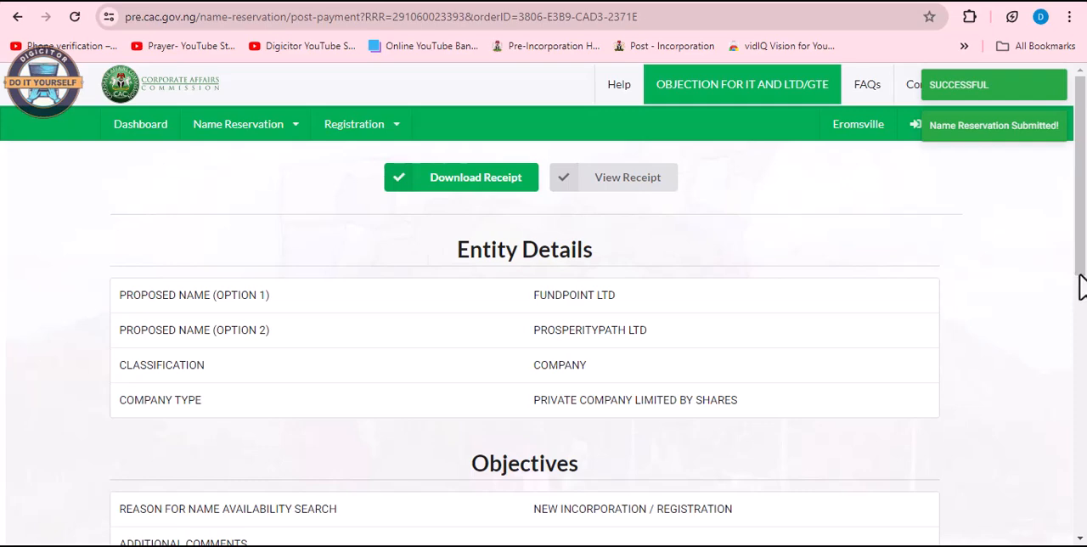
View the payment receipt of the submitted name reservation and download it.
mouse_move(1082, 244)
left_mouse_down()
mouse_move(1079, 257)
mouse_move(1082, 244)
left_mouse_up()
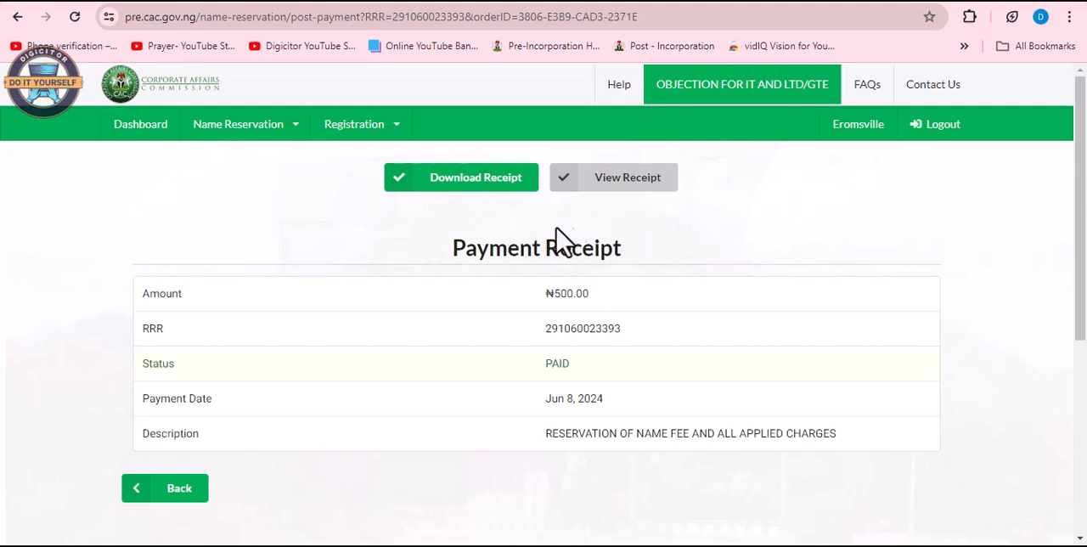
left_click(468, 200)
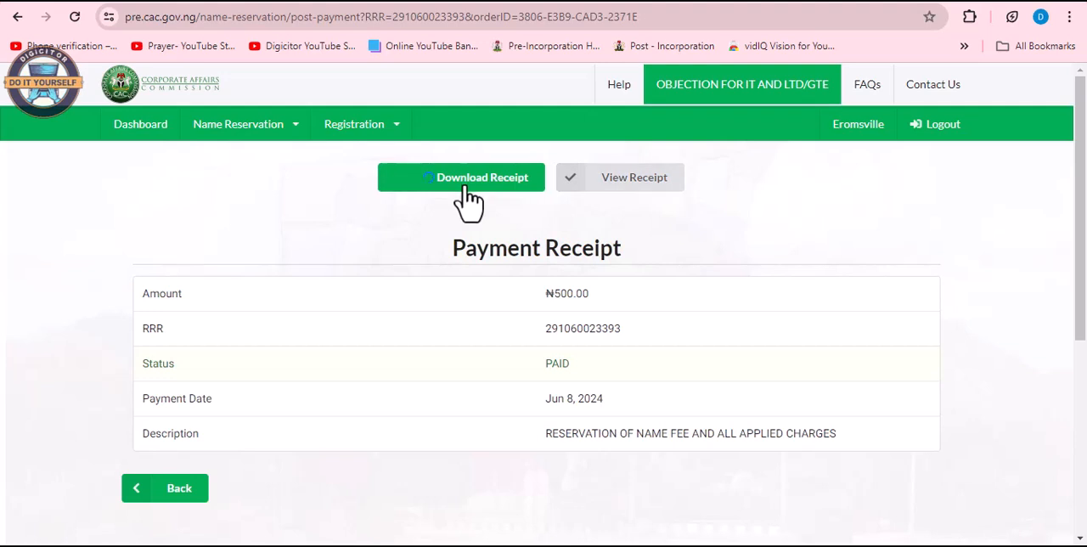